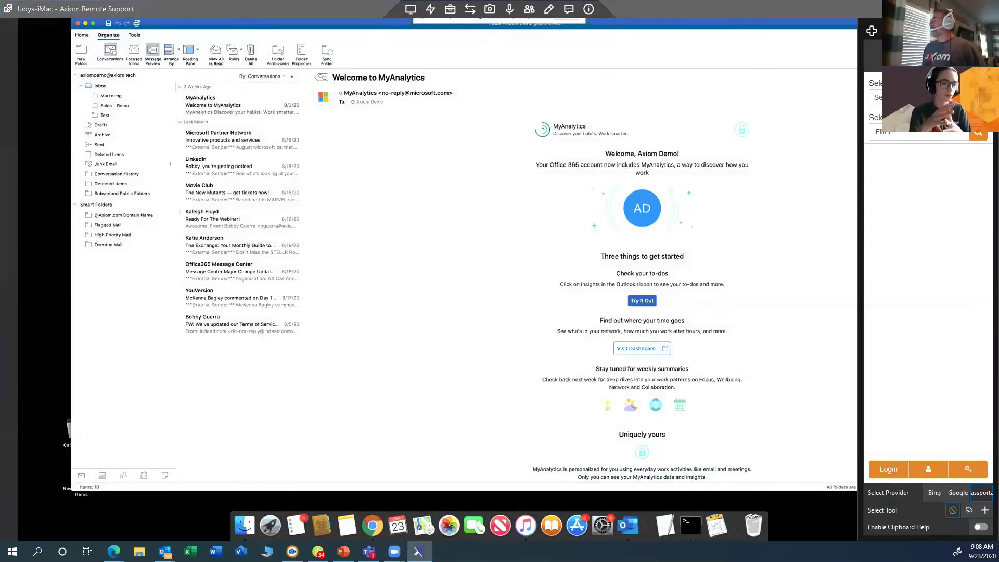
Switch the Outlook ribbon to the Home tab to show reply, forward and delete commands
click(82, 35)
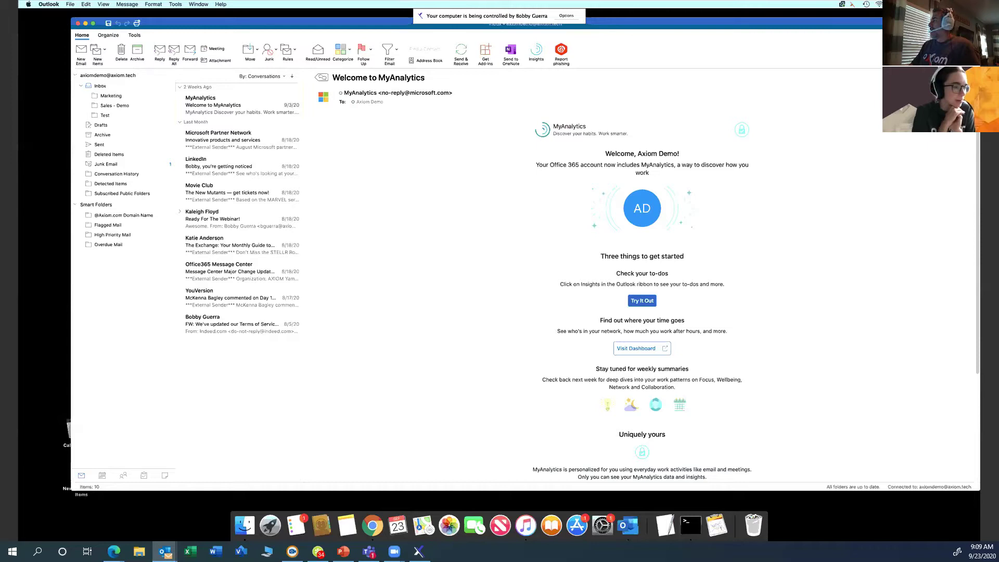
key(alt+Tab)
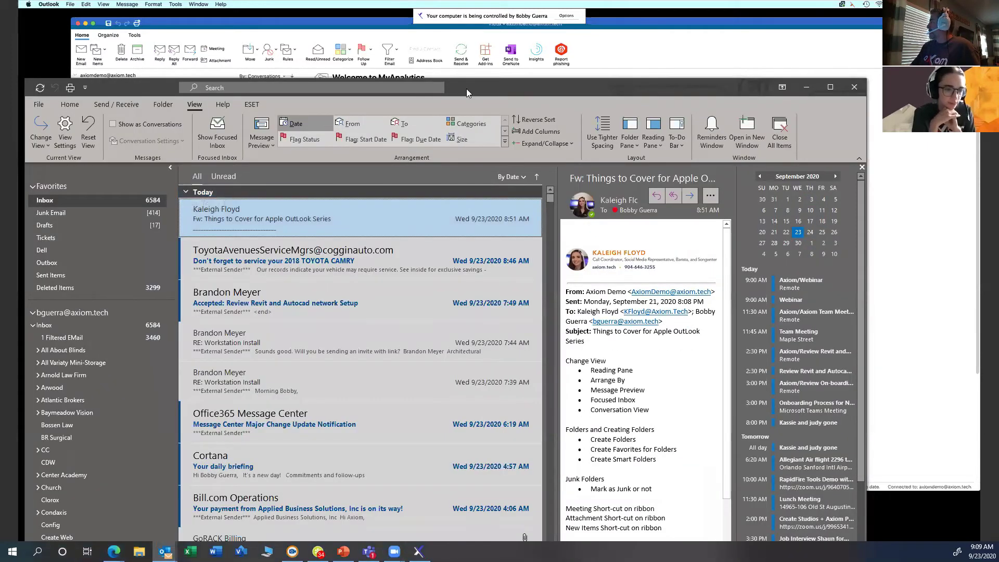
key(alt+Tab)
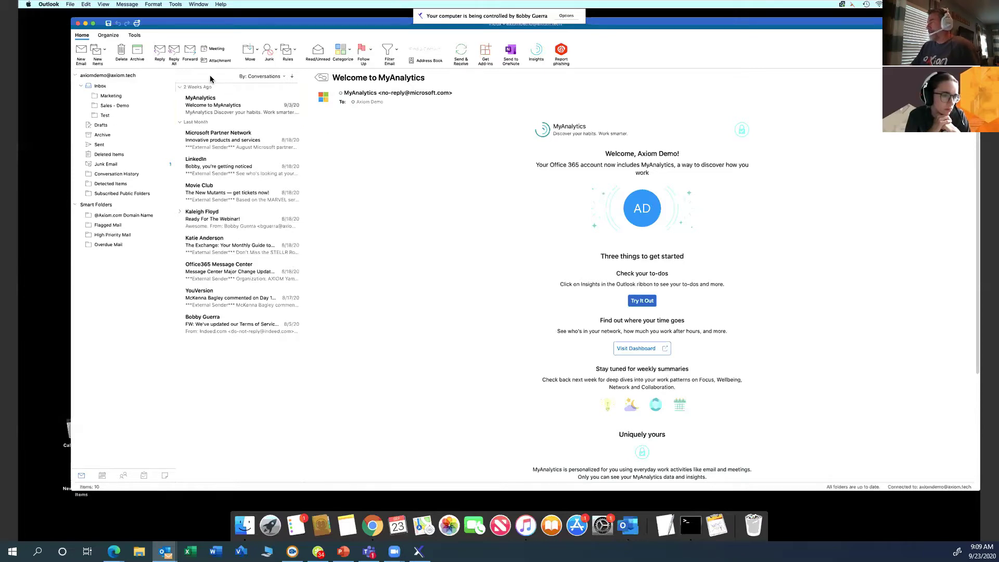
Switch the ribbon to the Organize tab to show the view-layout commands
click(116, 37)
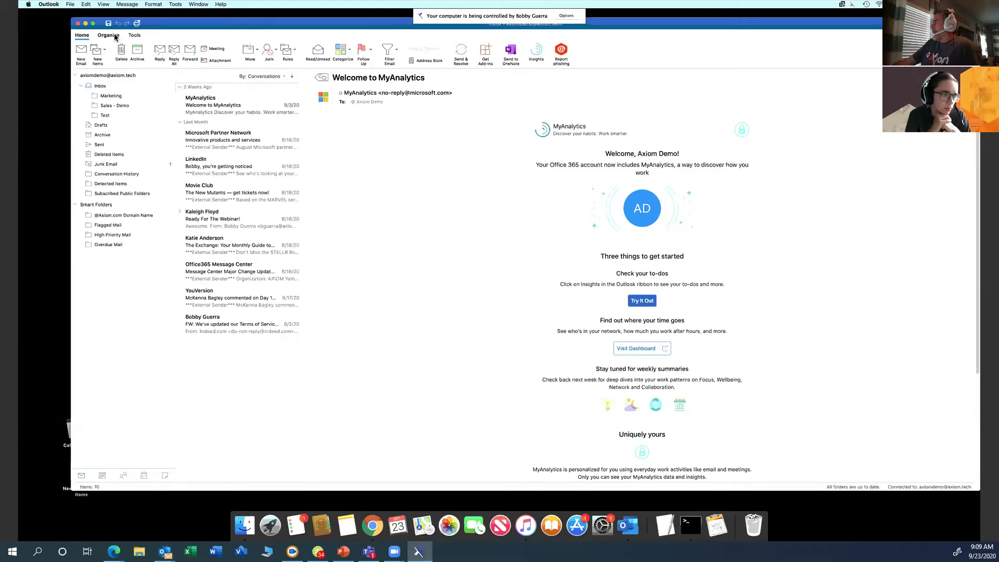
click(116, 37)
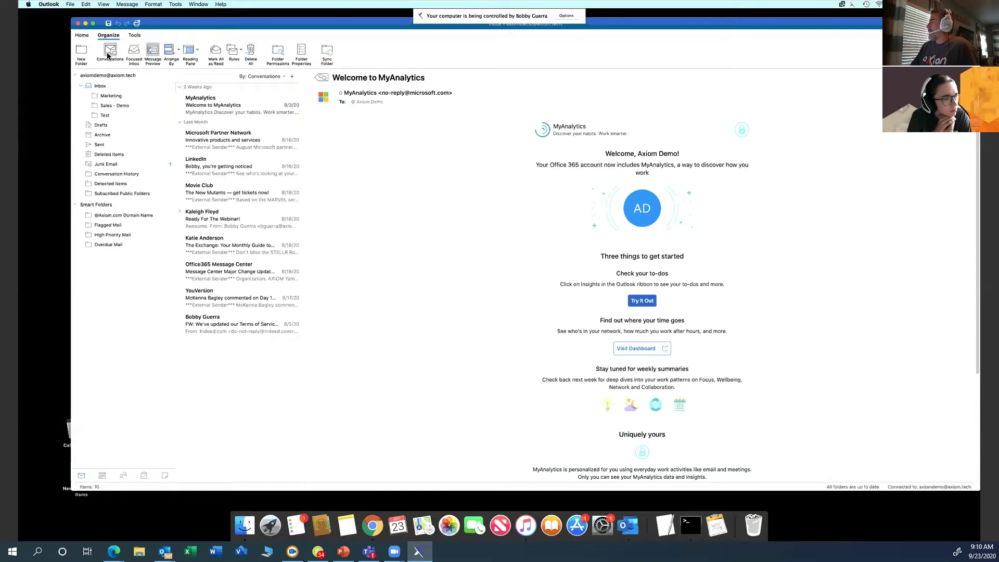
click(198, 52)
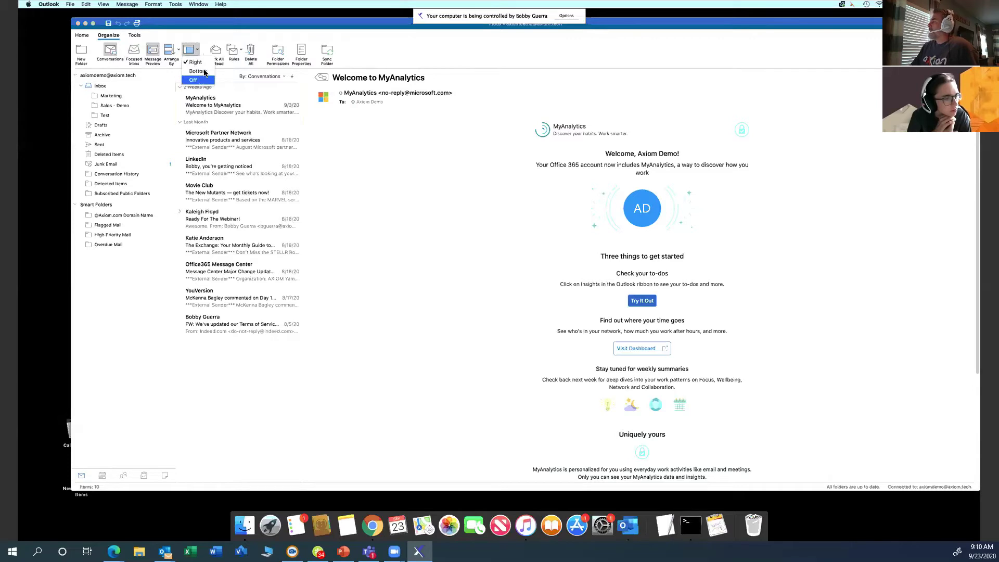
click(197, 71)
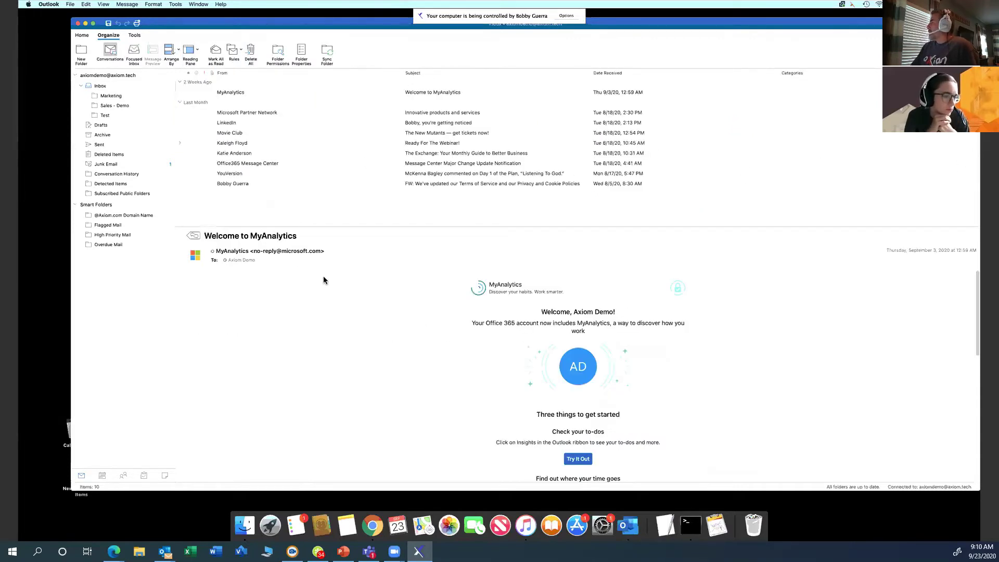
click(198, 50)
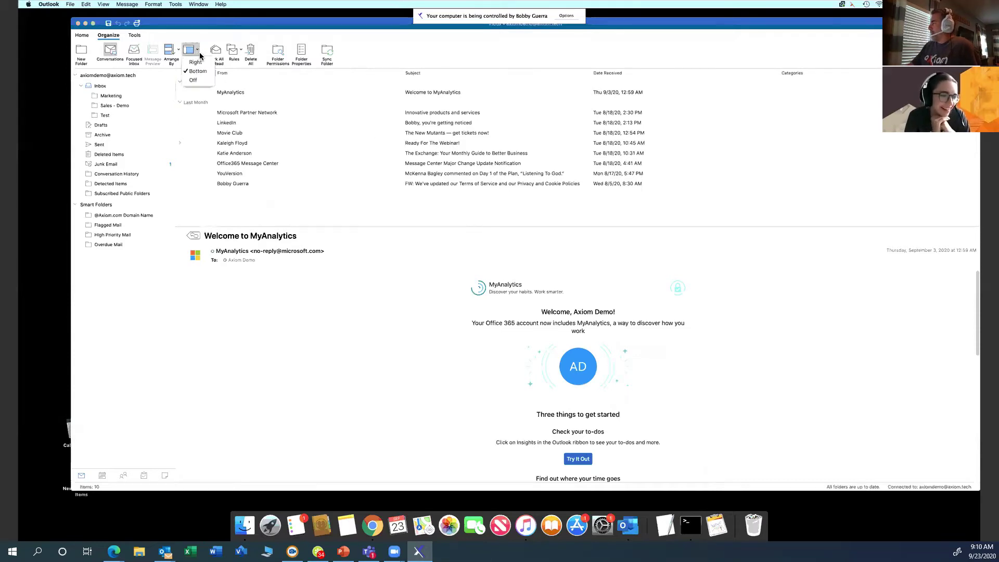
click(193, 80)
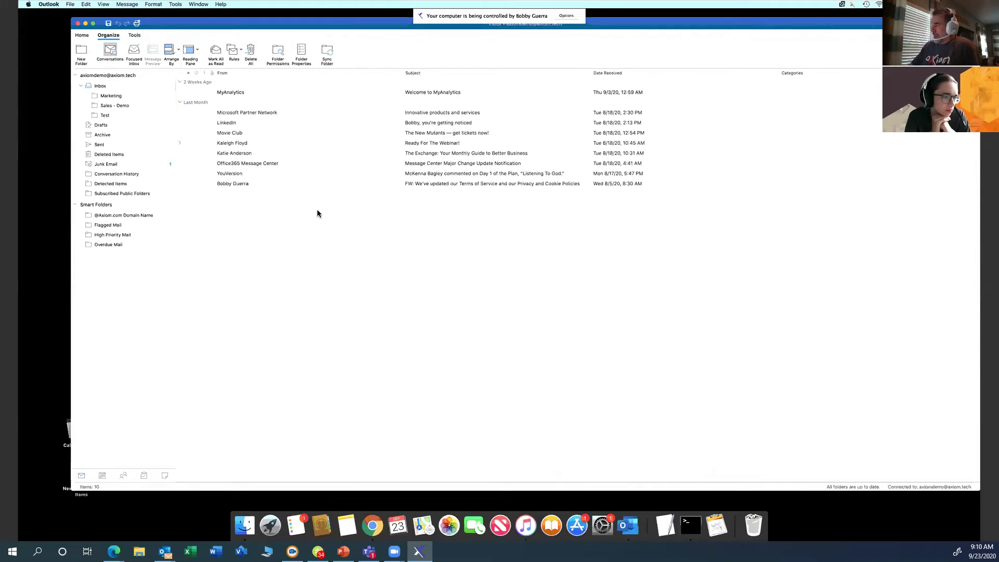
click(195, 54)
click(195, 62)
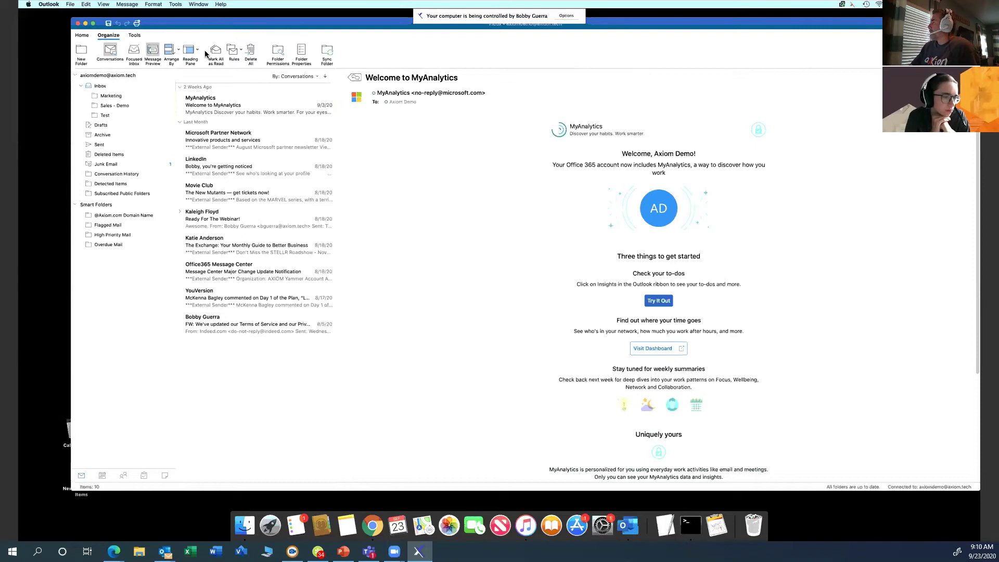
Look at the Arrange By options without changing them, then deselect the message to empty the reading pane
click(176, 50)
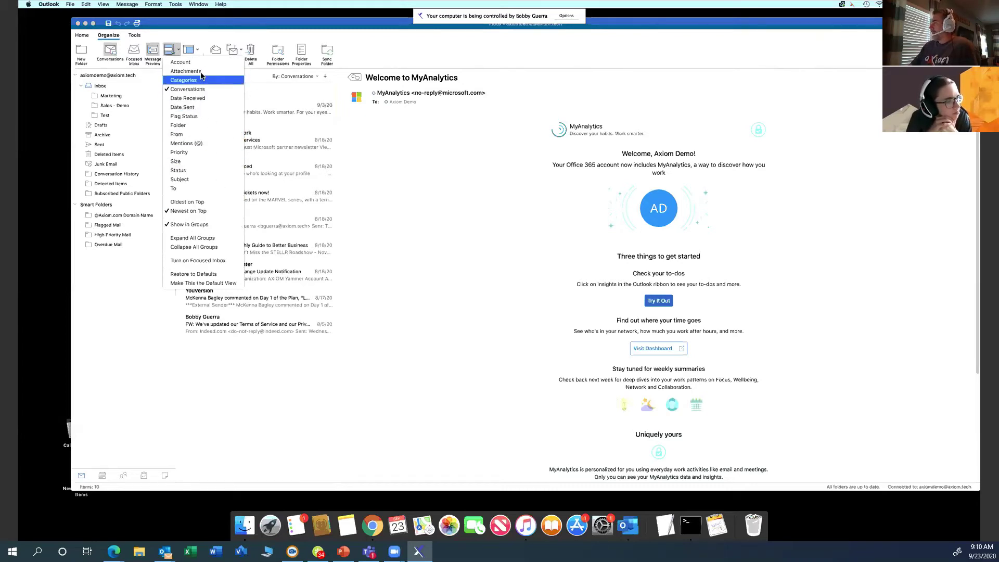
click(323, 83)
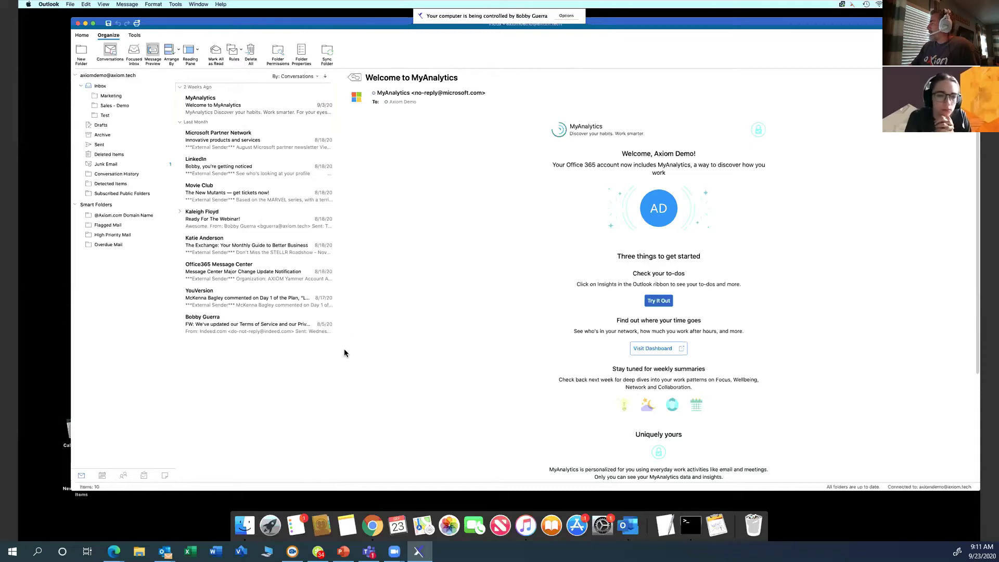
click(336, 124)
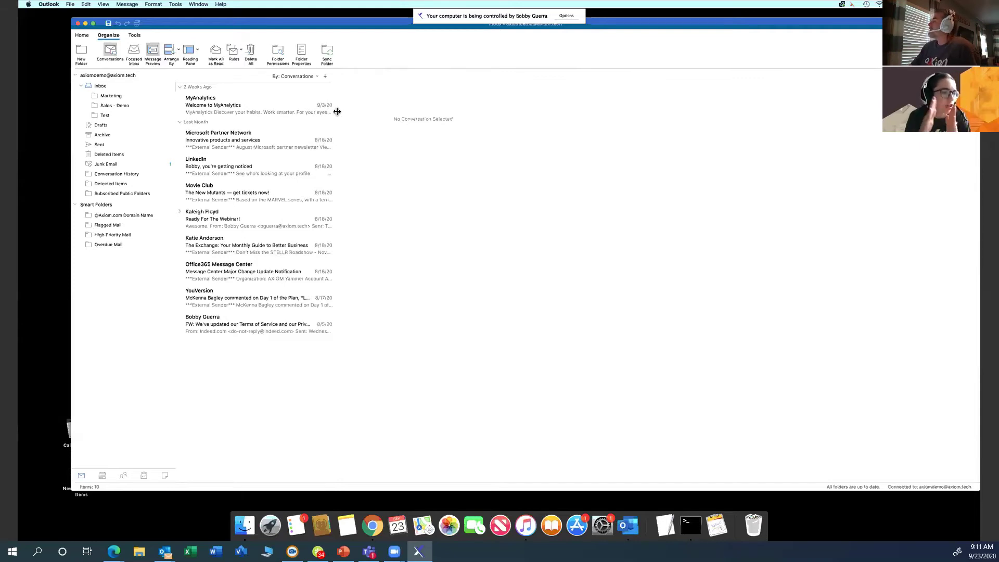
Widen the message list column and toggle Message Preview off and back on
drag(338, 111, 439, 130)
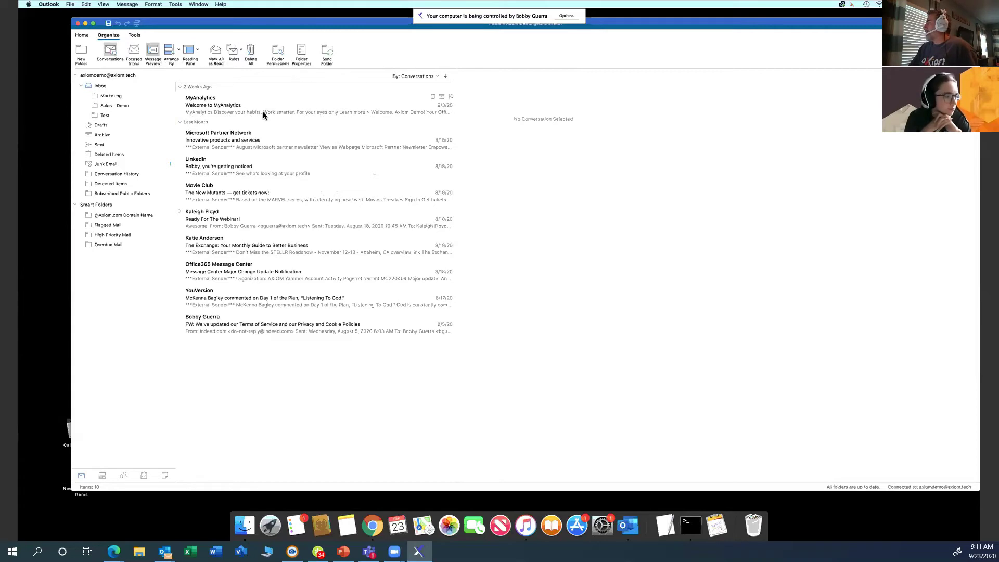
click(155, 54)
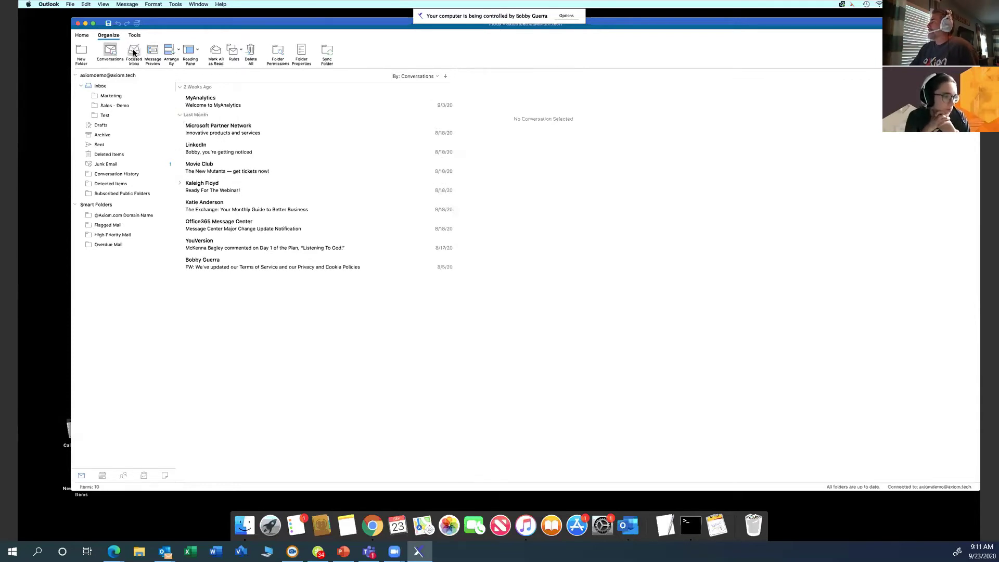
click(152, 52)
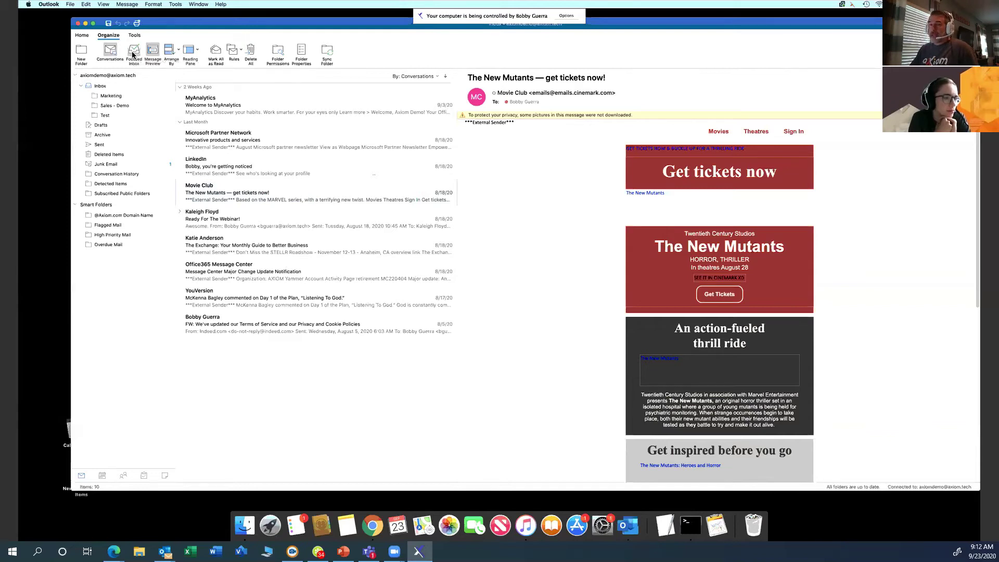
Enable Focused Inbox on the Organize ribbon, splitting mail into Focused and Other
click(134, 52)
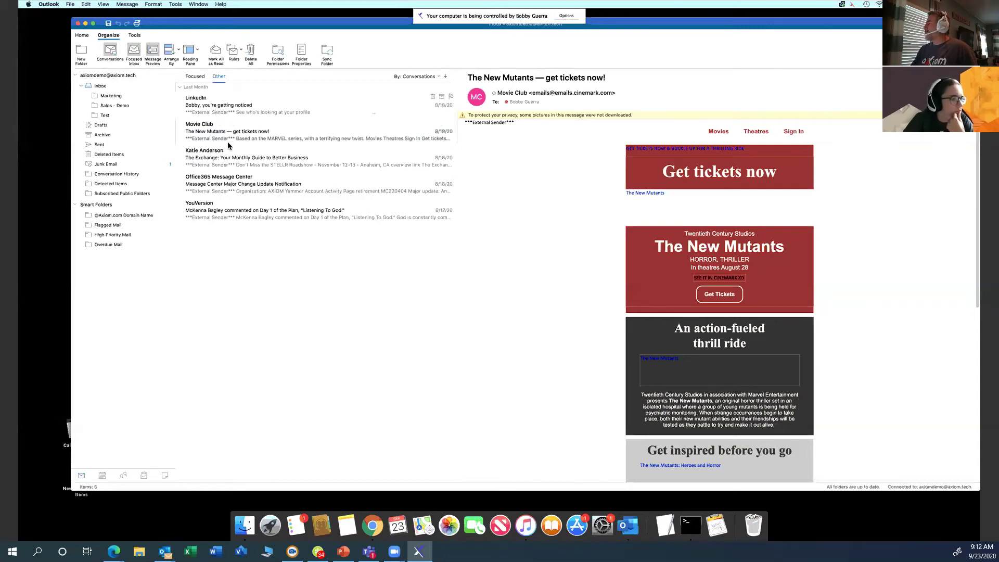
Show the Focused tab's 4 conversations with the Welcome to MyAnalytics message open
click(196, 77)
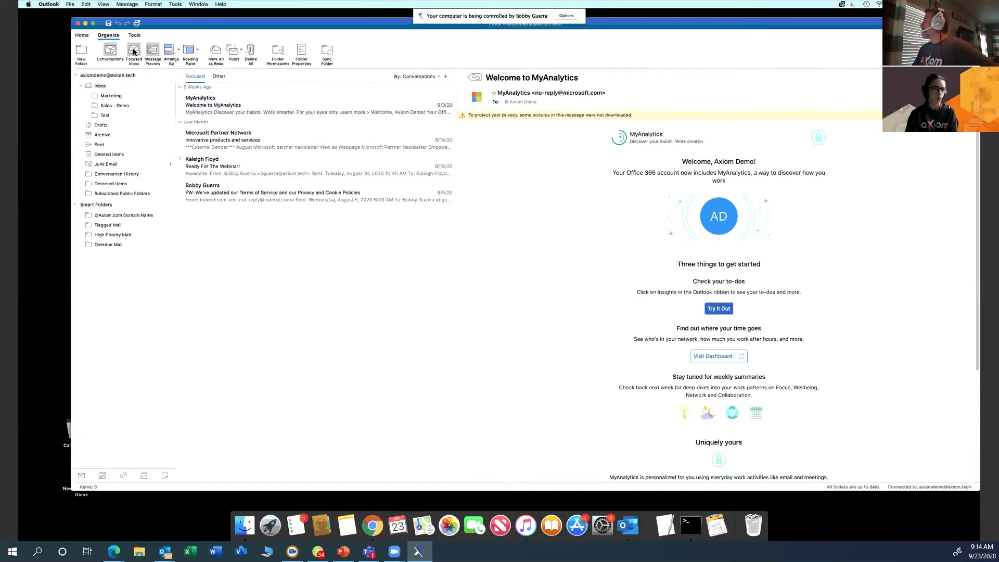
Compare the Other and Focused tabs, then disable Focused Inbox so all 10 conversations list together
click(223, 79)
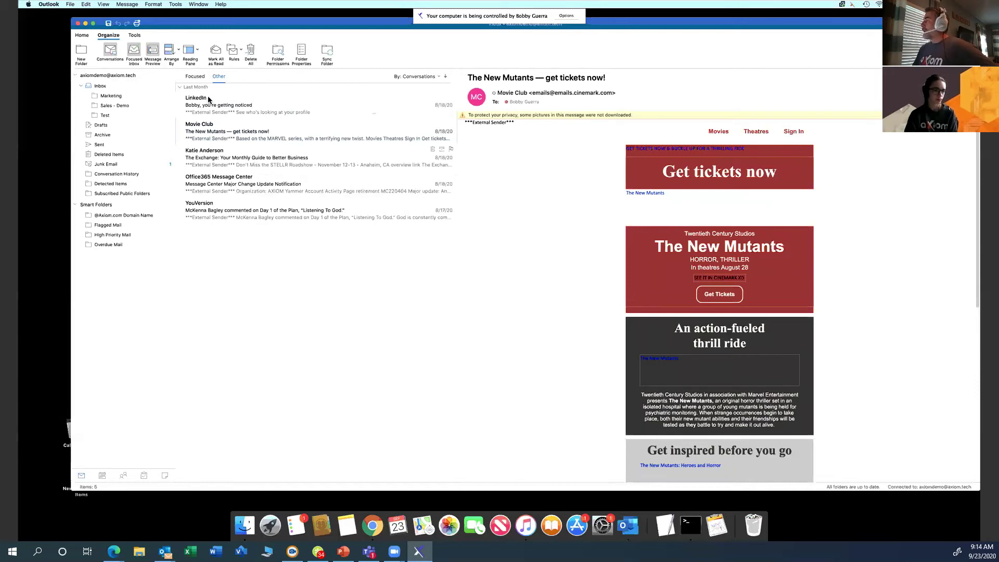
click(197, 77)
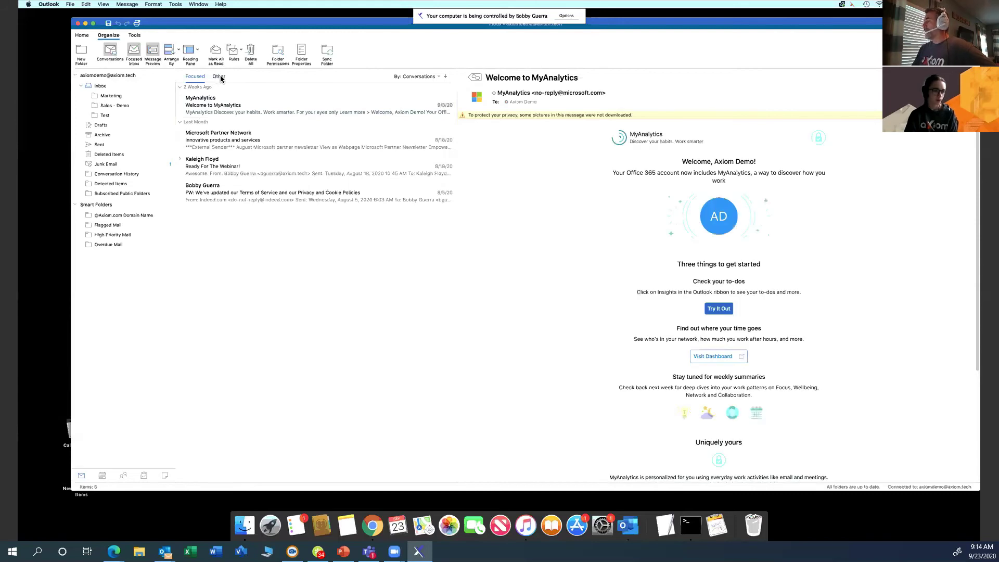
click(220, 77)
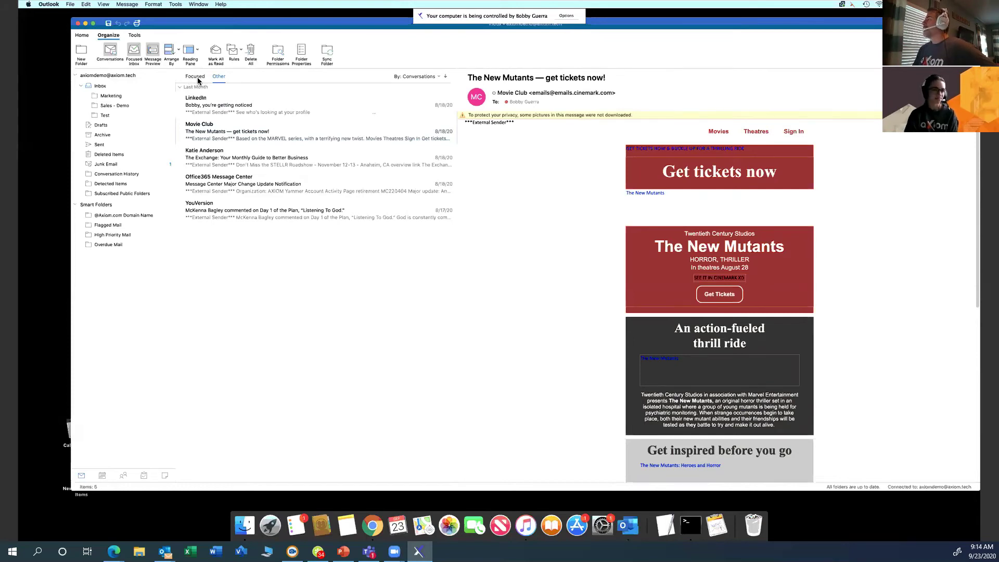
click(138, 54)
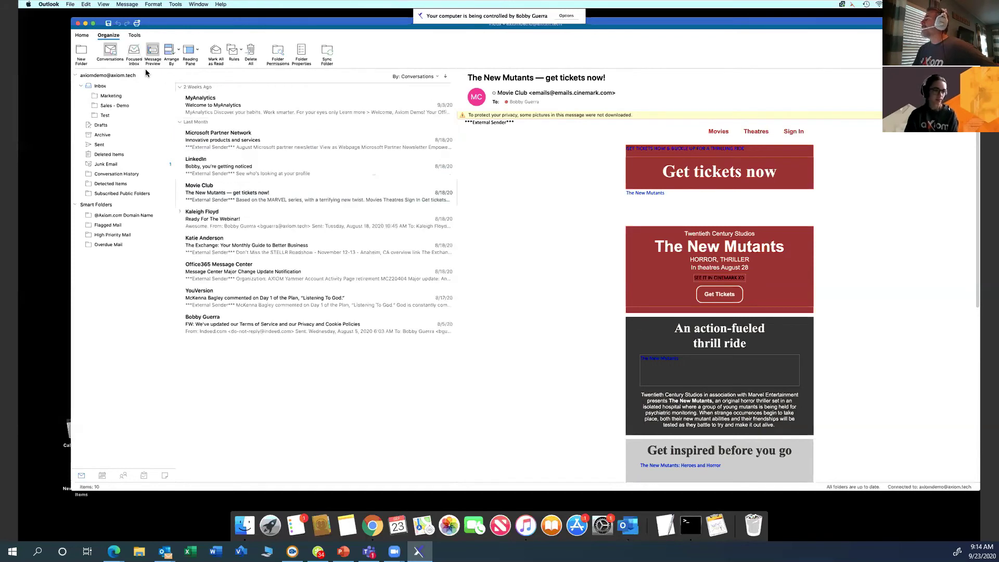
click(110, 53)
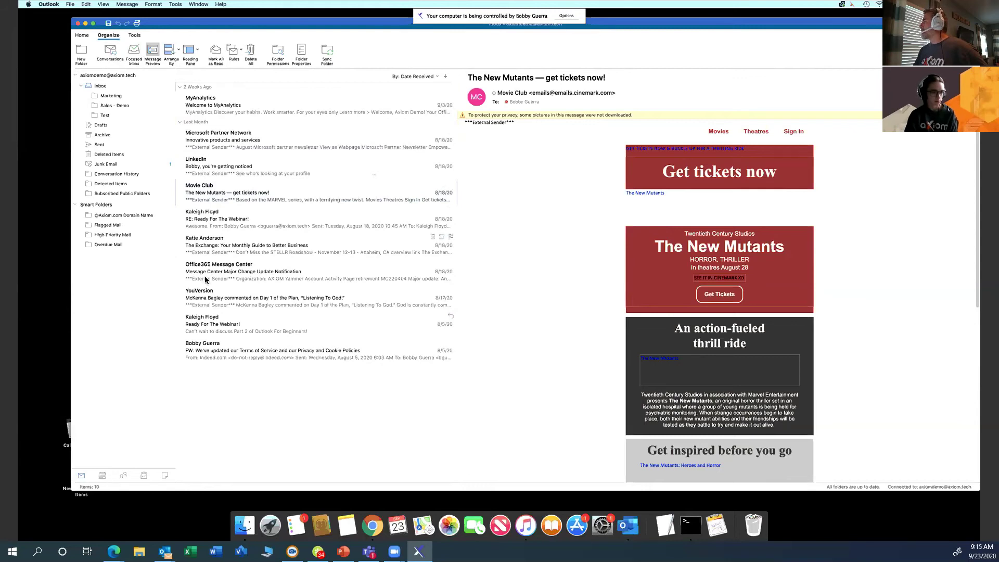
click(110, 51)
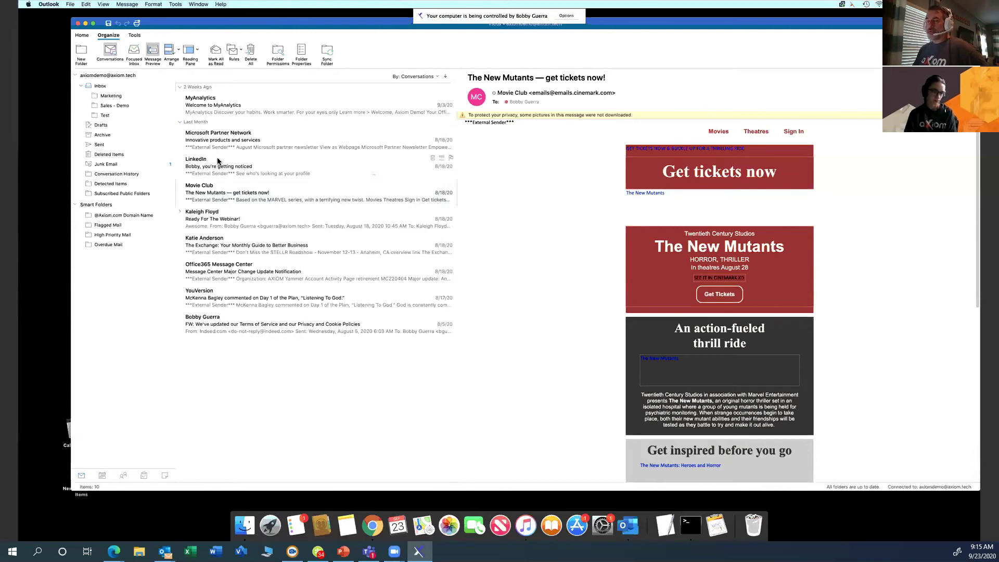
Expand the Ready For The Webinar! thread, view both messages, collapse and re-expand it
click(211, 220)
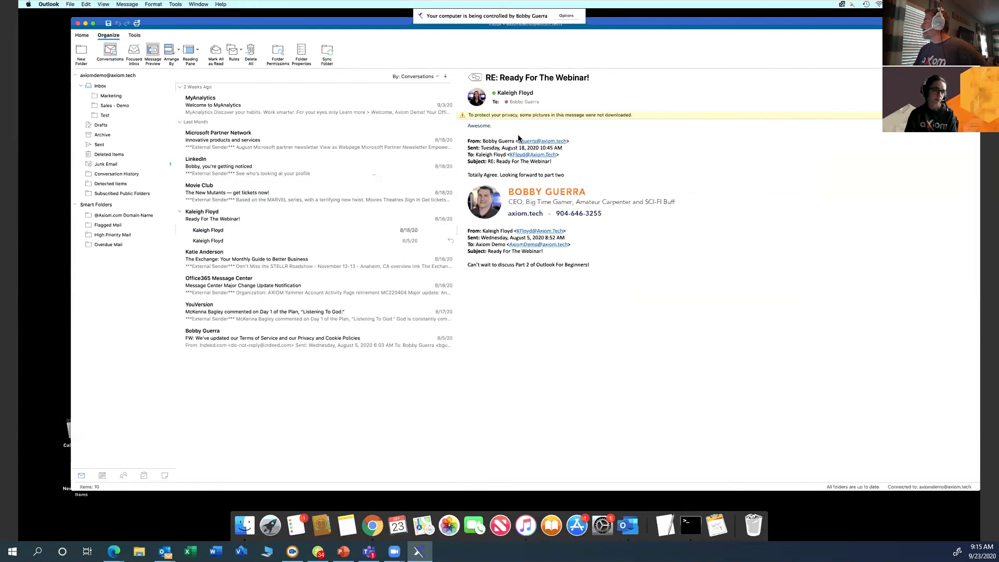
click(219, 241)
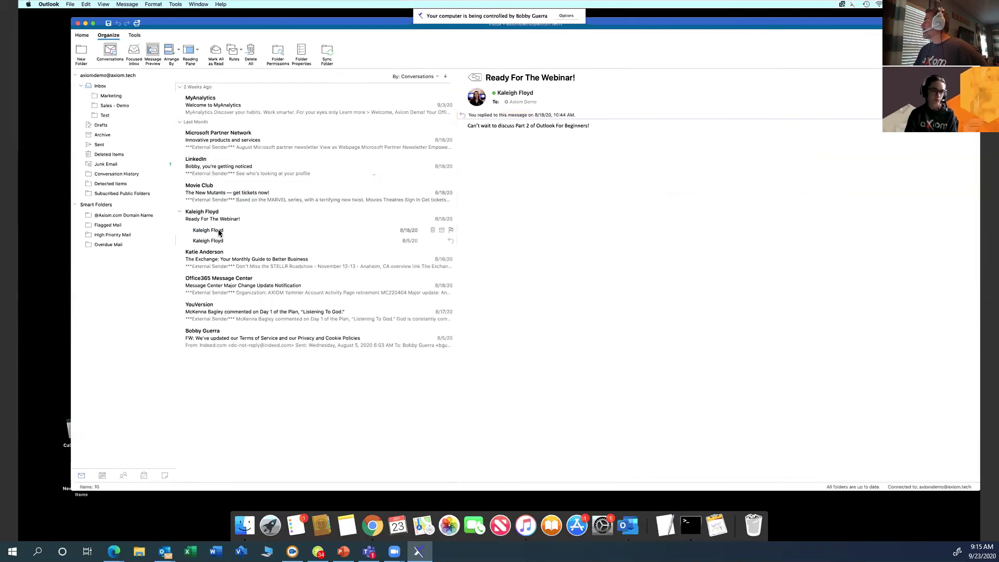
click(220, 230)
click(222, 219)
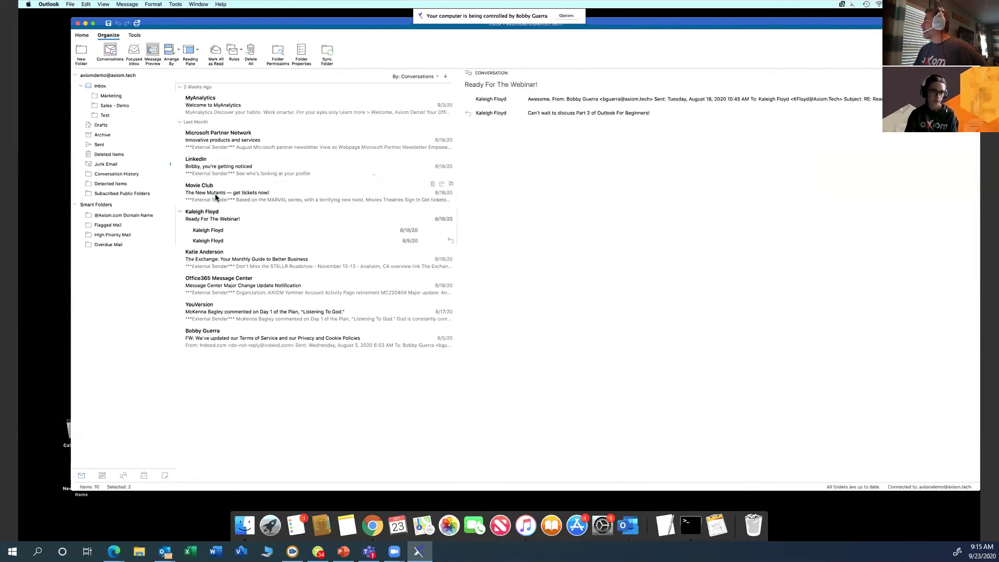
click(220, 213)
click(211, 218)
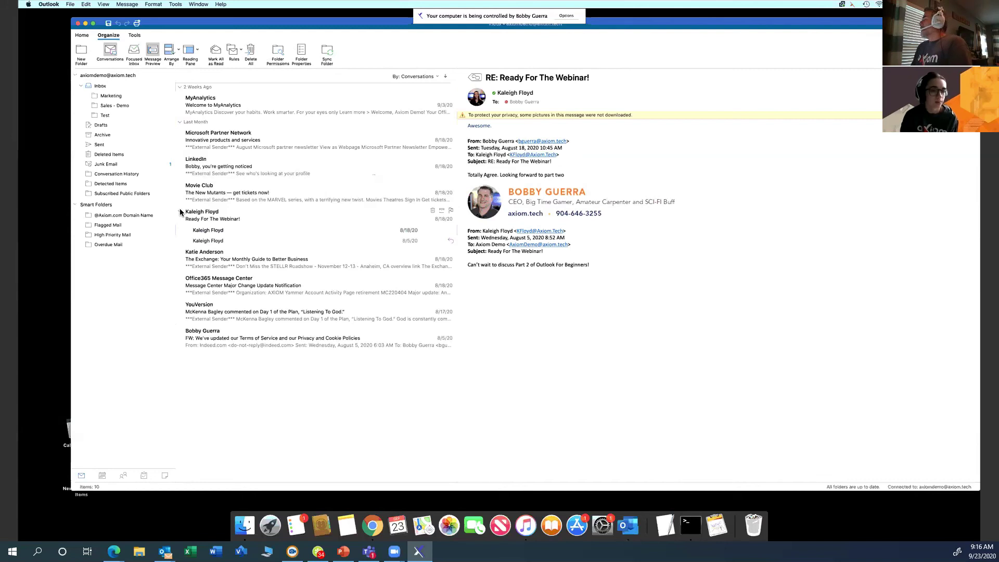
Turn off Conversations grouping, then open the LinkedIn profile-views message
click(110, 51)
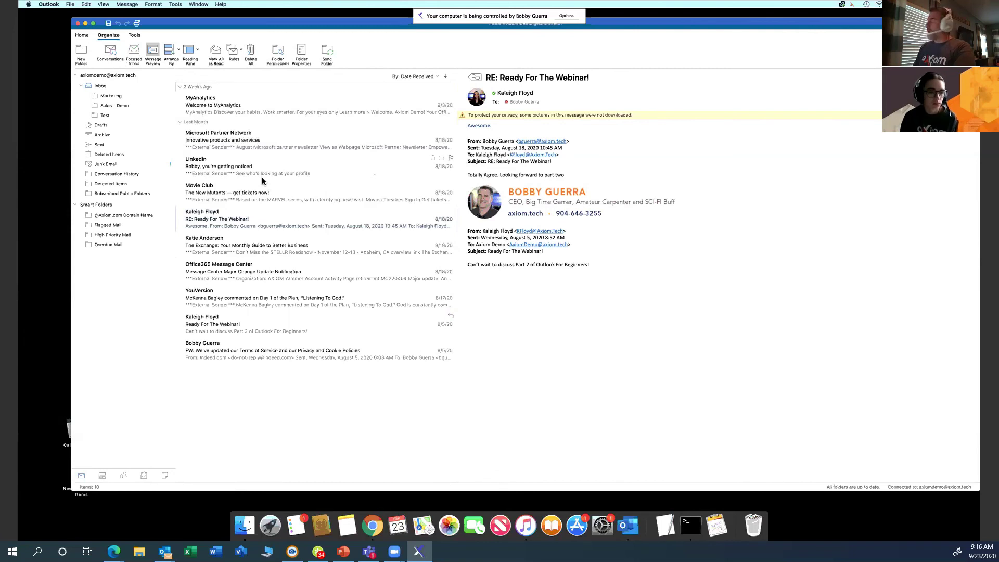
click(82, 36)
click(107, 35)
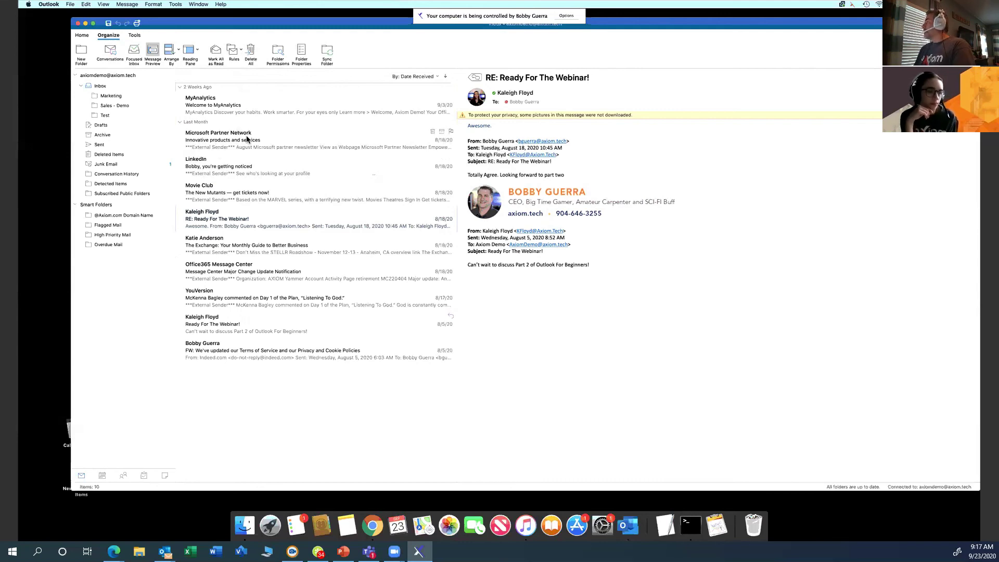
click(215, 169)
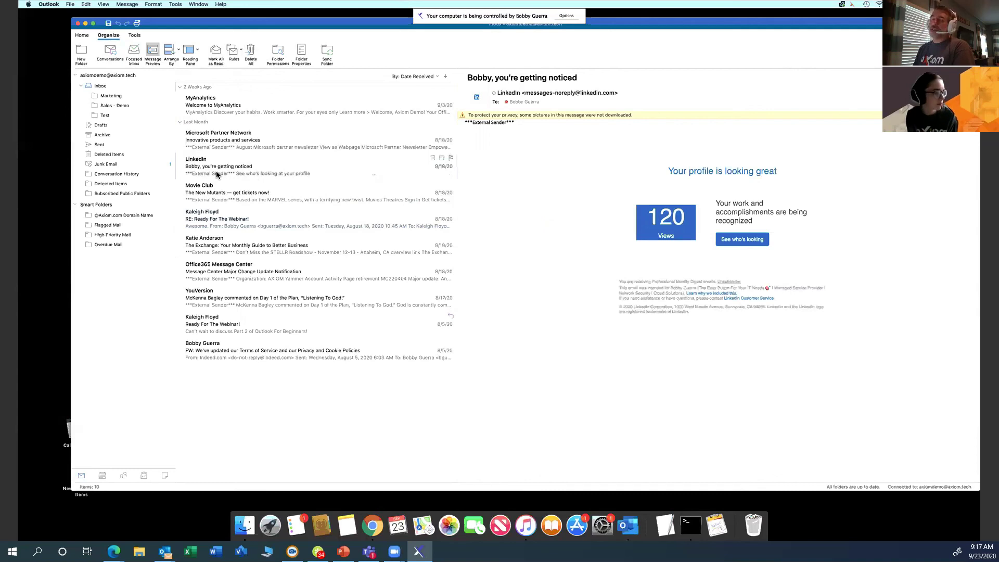